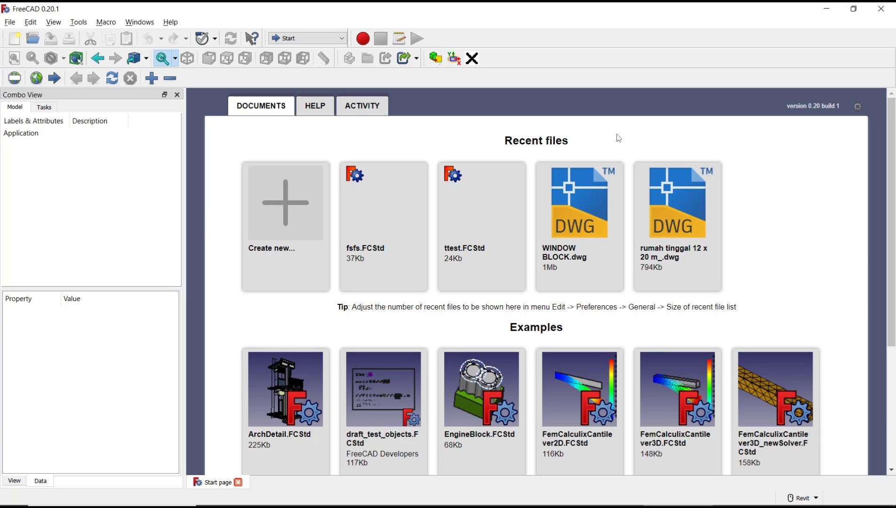
Create a new document with a Part Design body and a sketch on the XY_Plane.
left_click(287, 212)
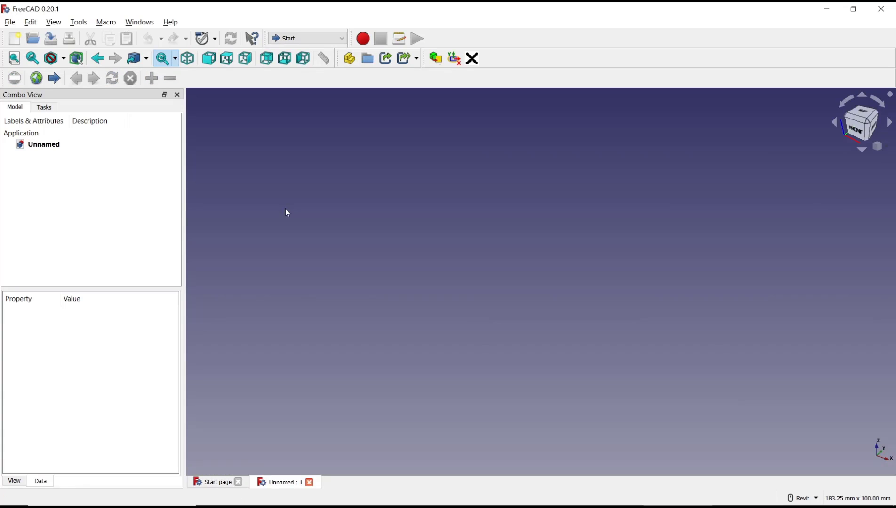
left_click(289, 41)
left_click(287, 162)
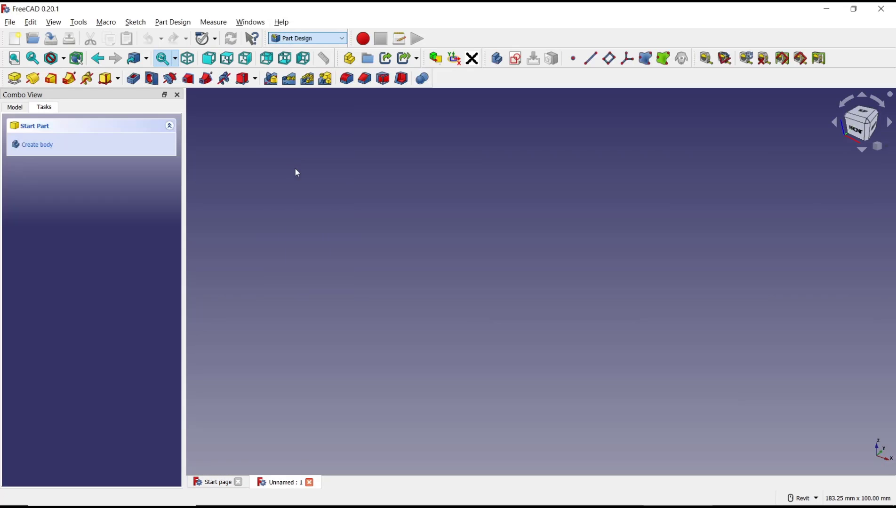
left_click(40, 146)
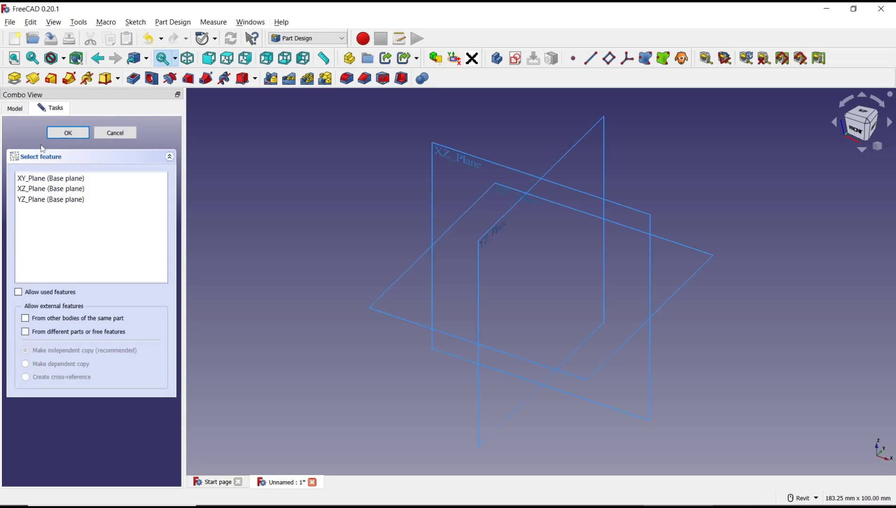
left_click(415, 259)
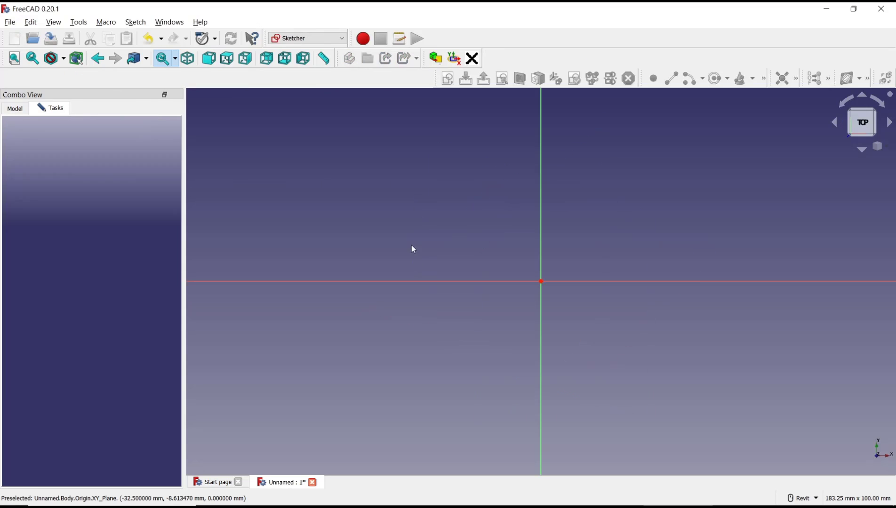
Sketch a rectangle with a circle in its upper-left area, then close the sketch.
left_click(331, 79)
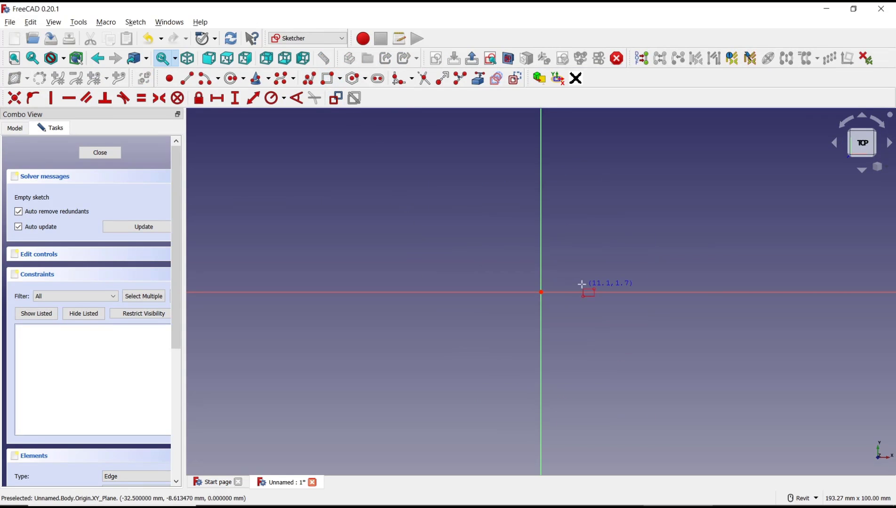
left_click(579, 274)
left_click(722, 141)
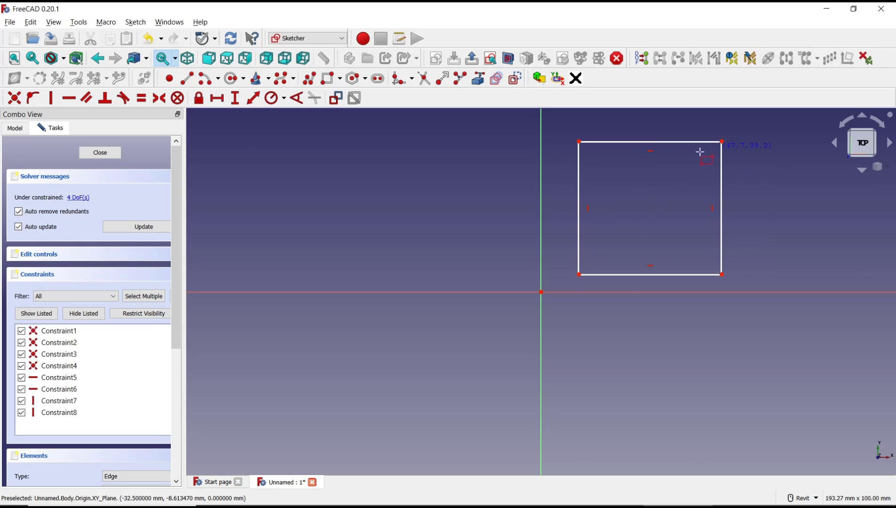
left_click(234, 78)
left_click(610, 176)
left_click(618, 202)
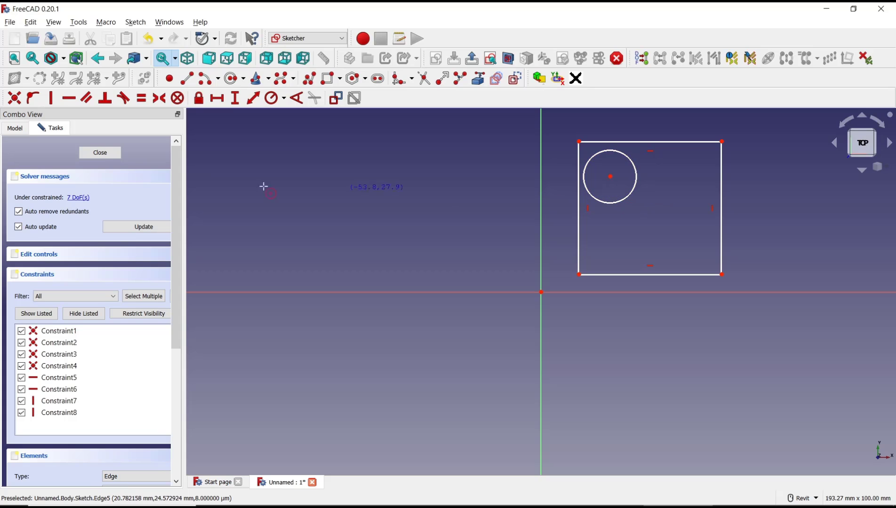
left_click(100, 153)
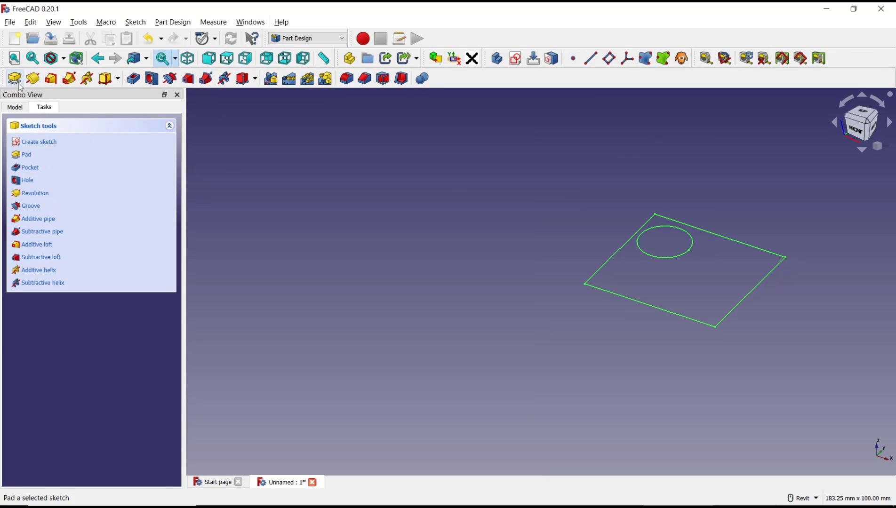
Pad the sketch 10 mm into a solid block with a through hole.
left_click(33, 78)
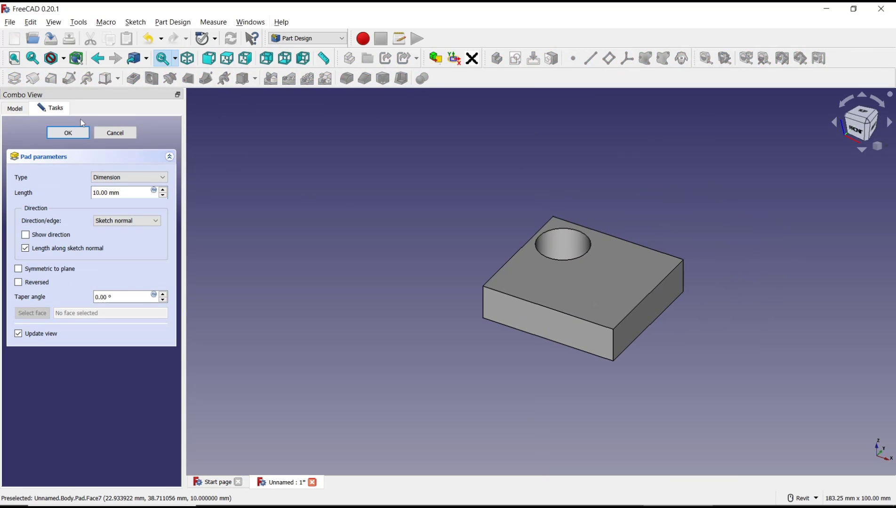
left_click(67, 133)
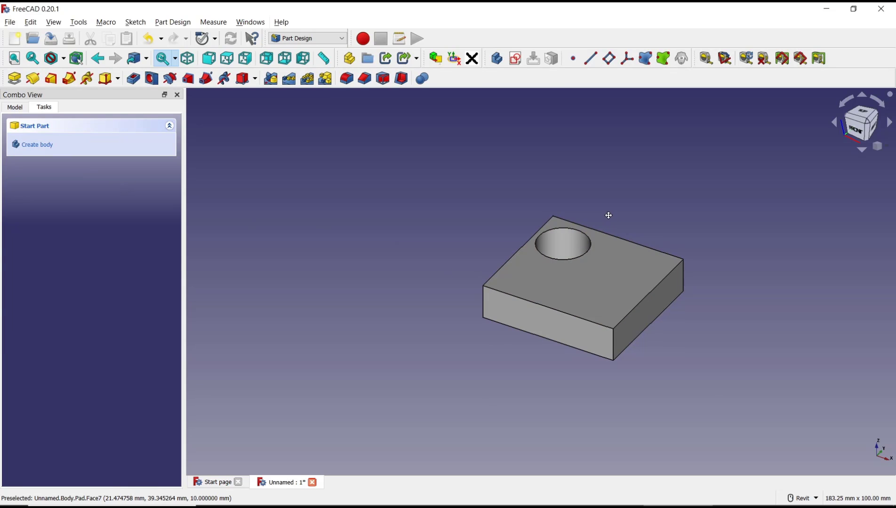
middle_click_drag(610, 214, 568, 221)
scroll(632, 246, "up", 1)
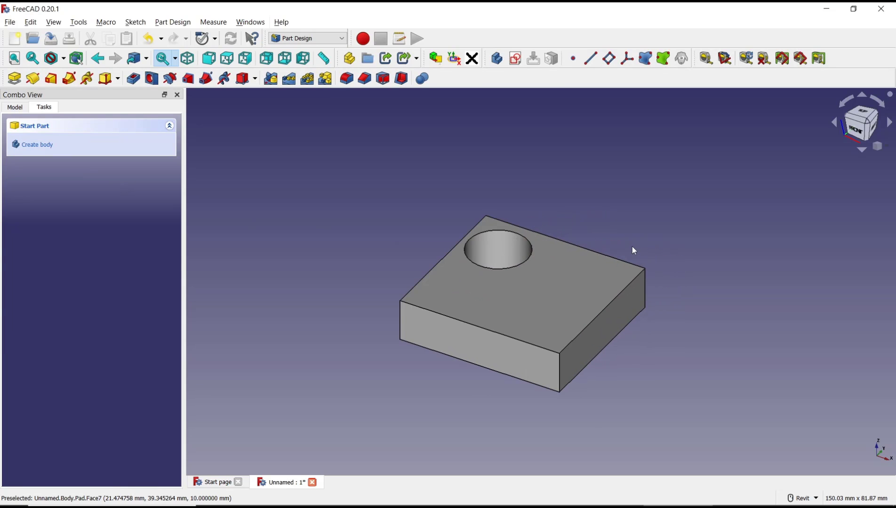
left_click(323, 42)
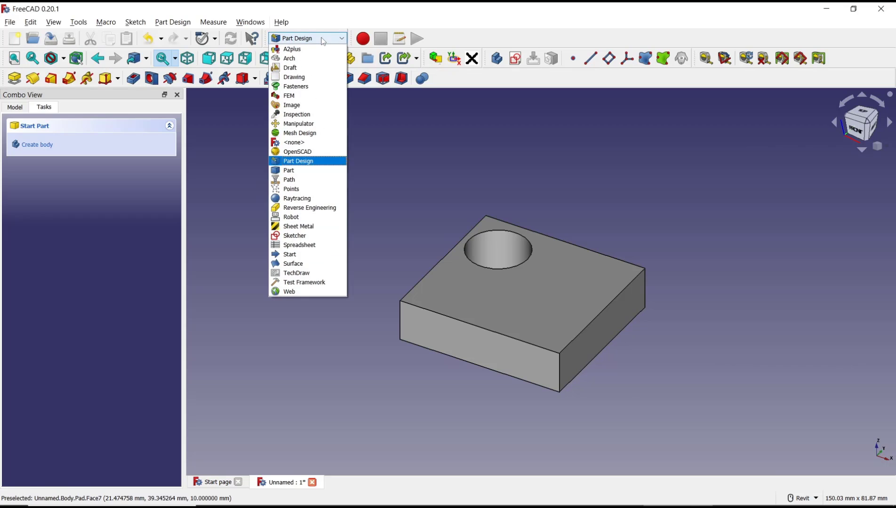
Add a default A4 TechDraw page and select the block's top face, viewed from above.
left_click(296, 274)
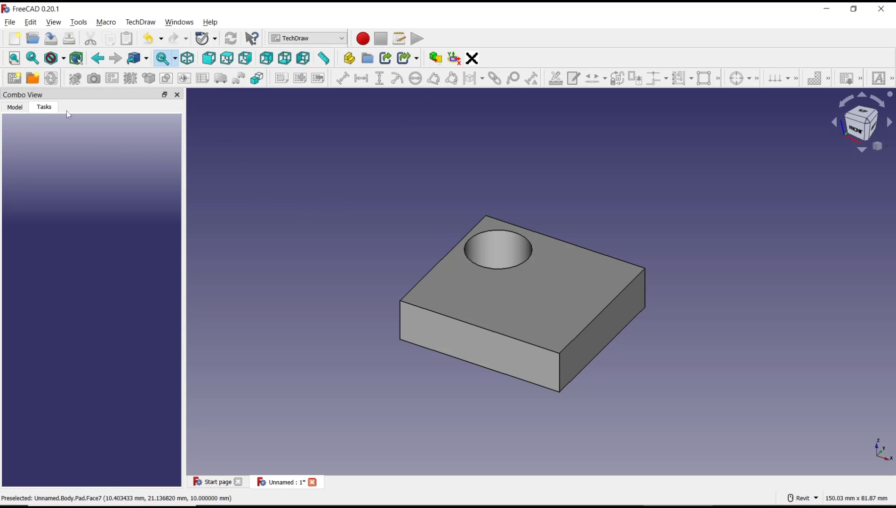
left_click(14, 78)
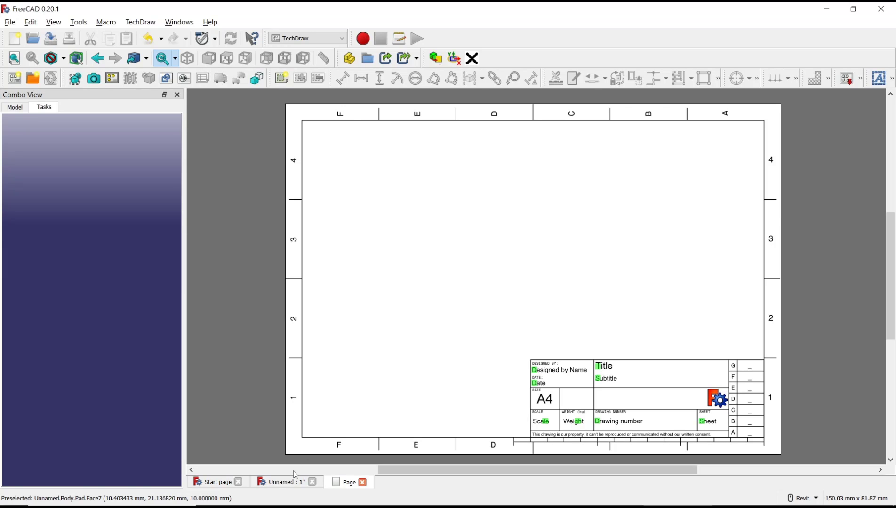
left_click(285, 482)
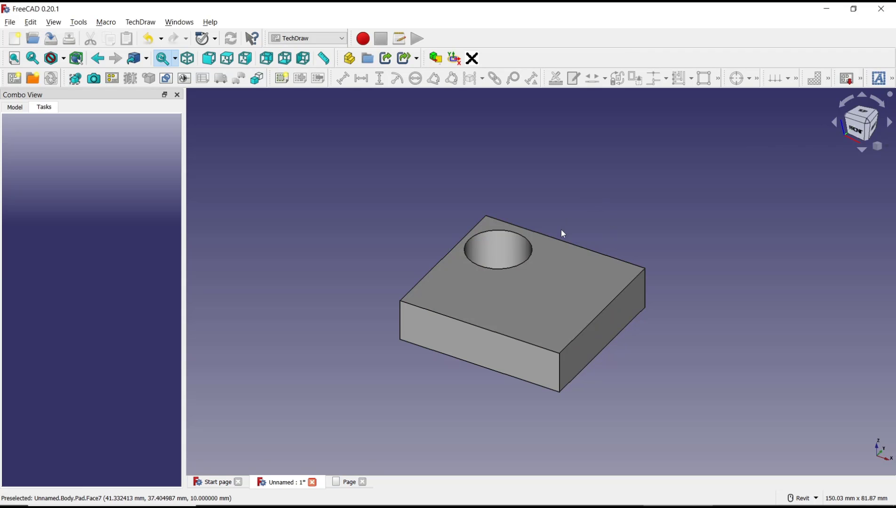
left_click(546, 306)
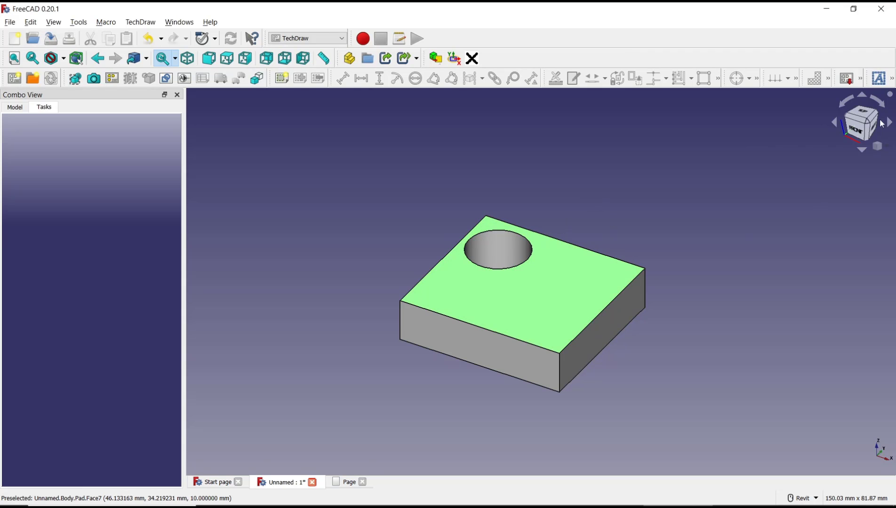
left_click(861, 115)
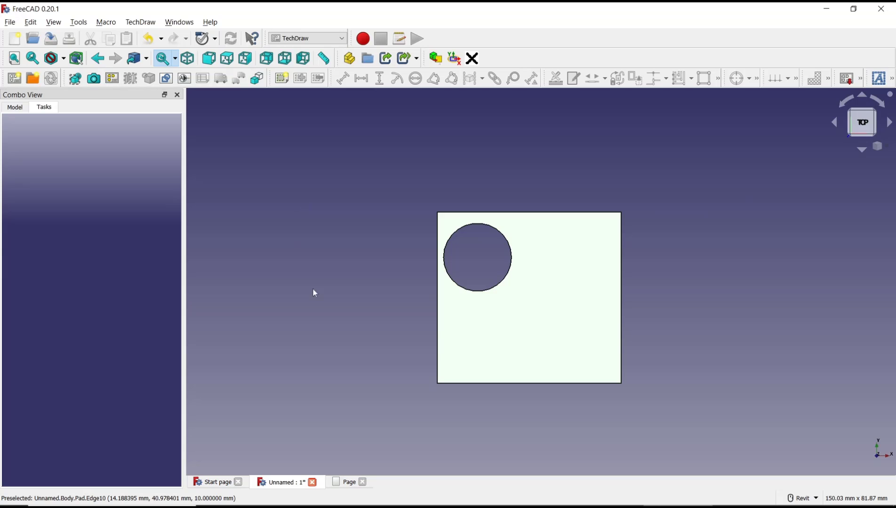
left_click(347, 483)
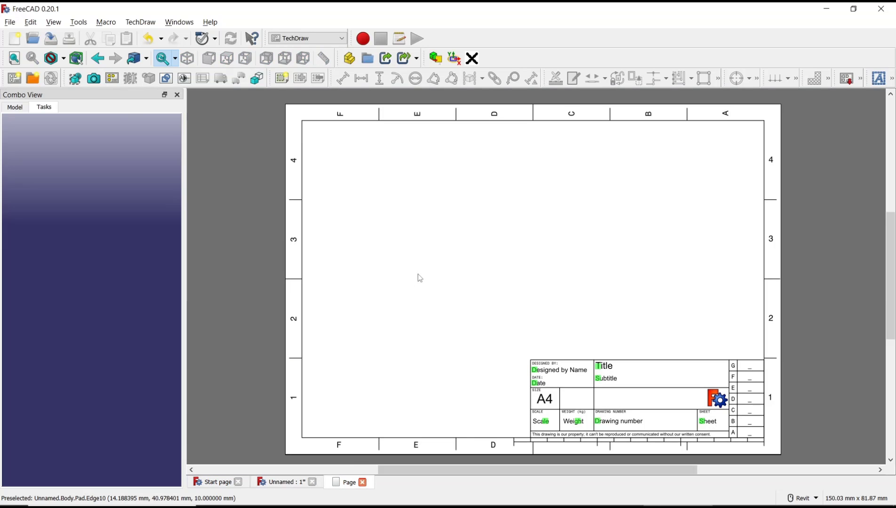
Insert a view of the block at the sheet's upper left and label it 'Top View'.
left_click(75, 79)
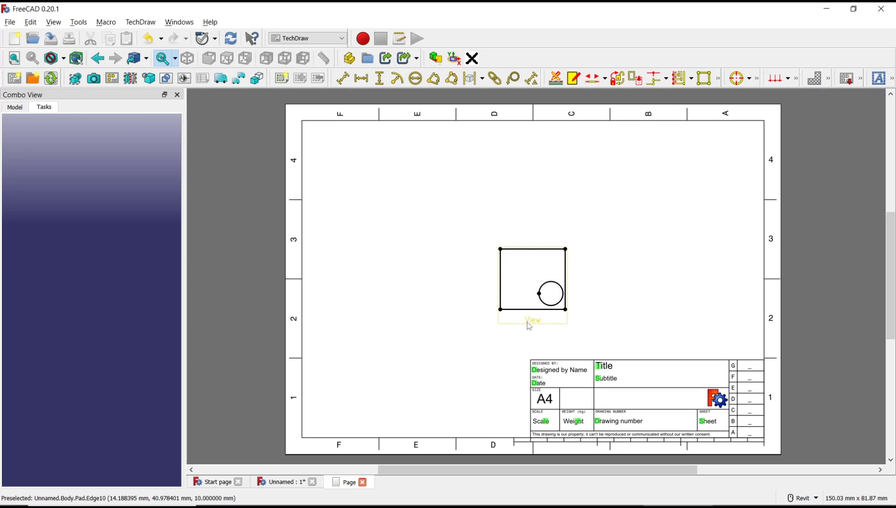
left_click_drag(529, 322, 362, 214)
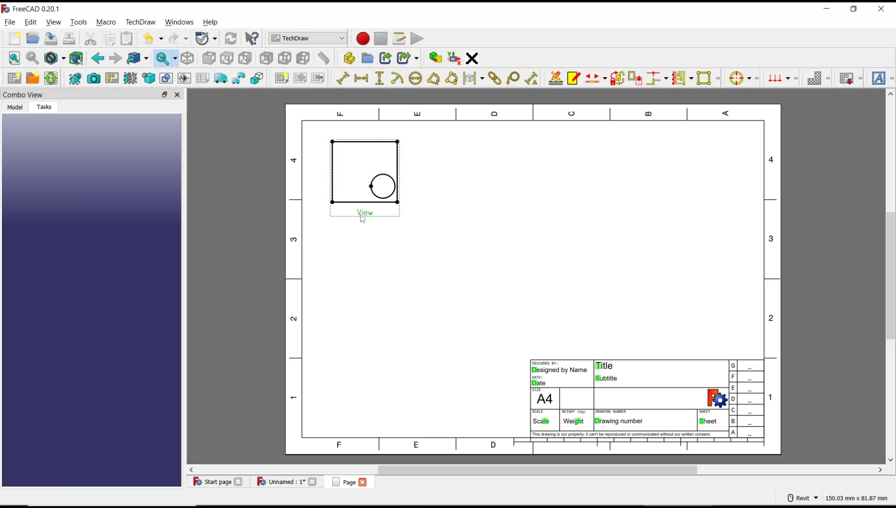
left_click(15, 107)
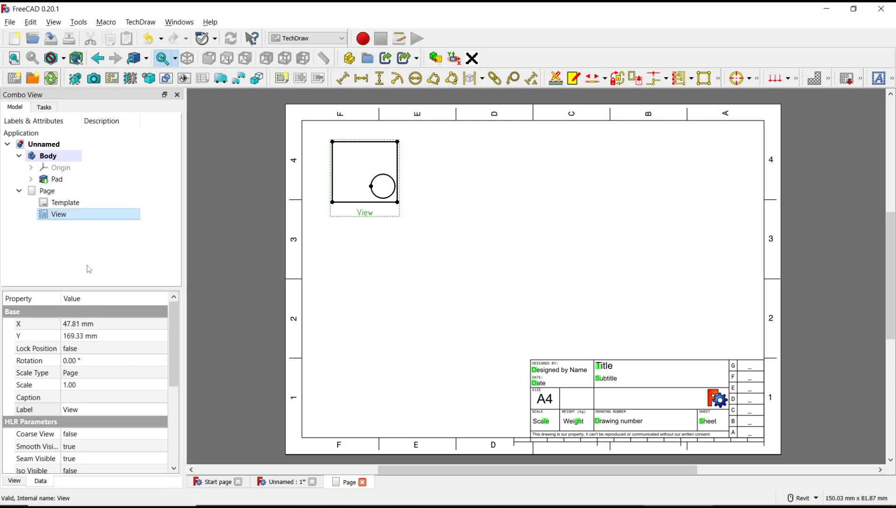
left_click(18, 482)
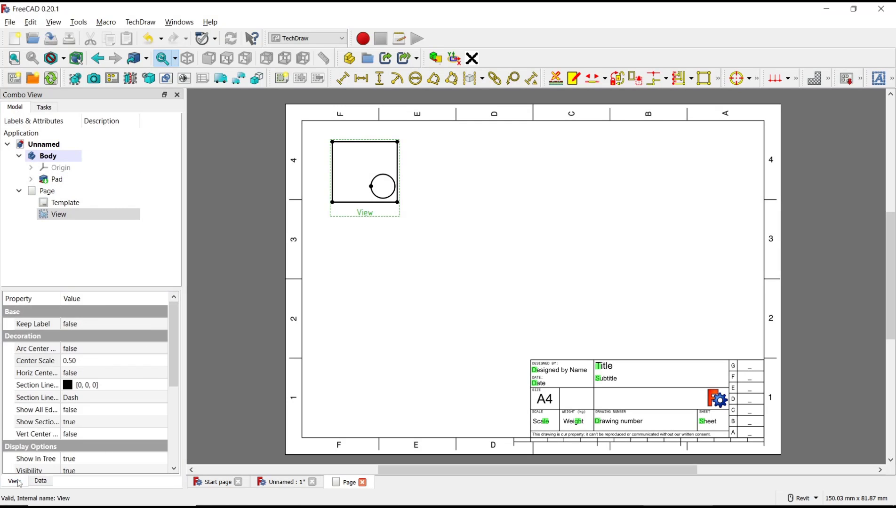
left_click(41, 481)
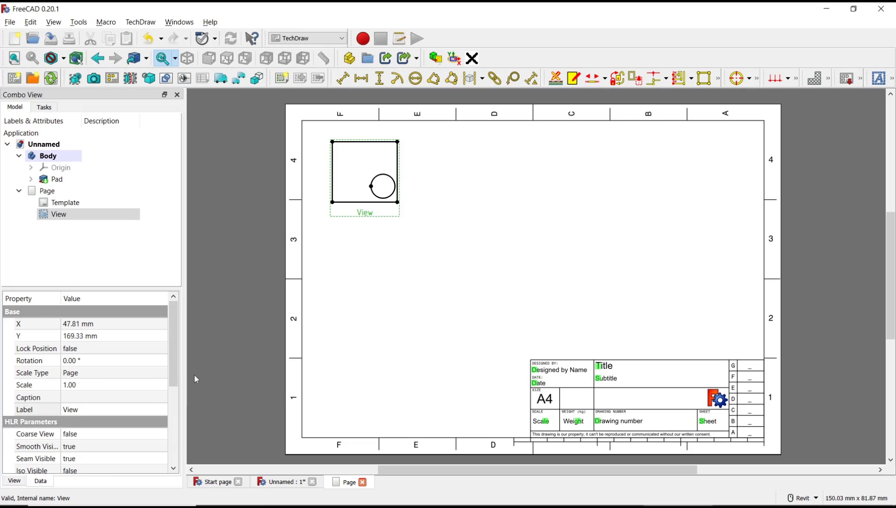
left_click_drag(177, 366, 177, 451)
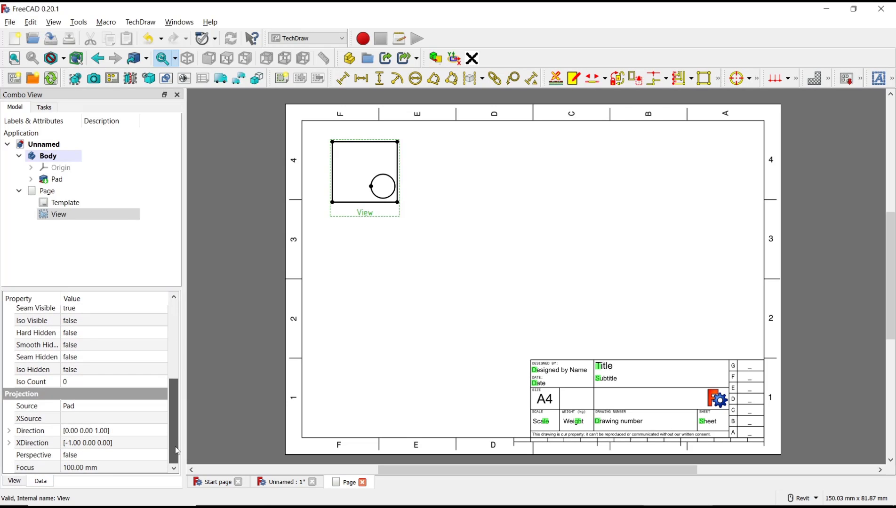
left_click_drag(177, 450, 177, 350)
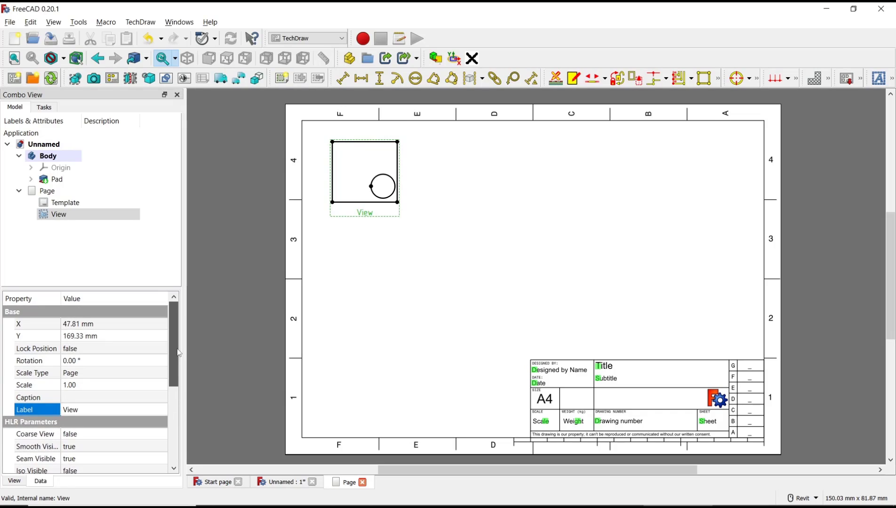
left_click(77, 410)
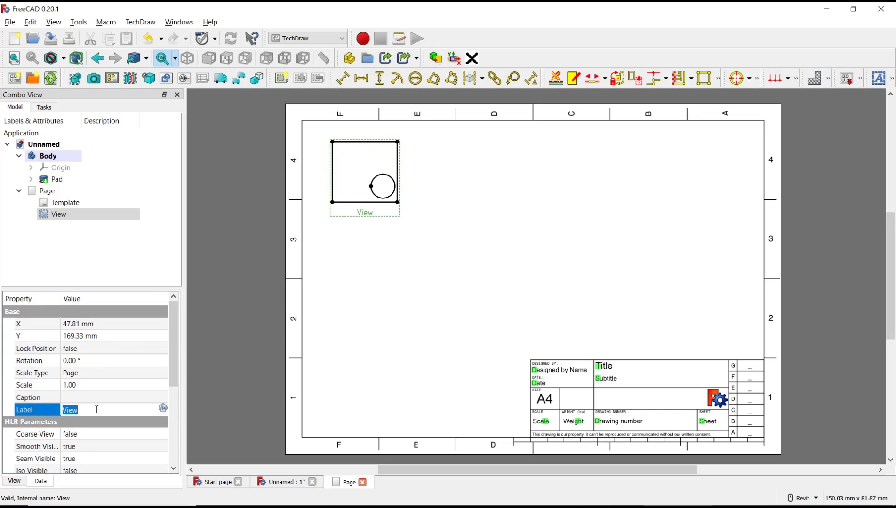
type("T")
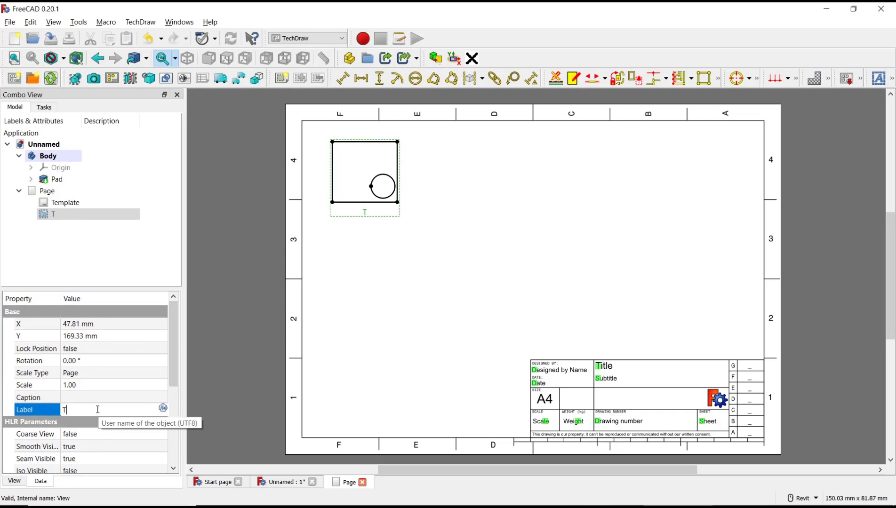
type("op View")
Move the Top View lower and add a 38.88 width dimension above its top edge.
left_click(376, 250)
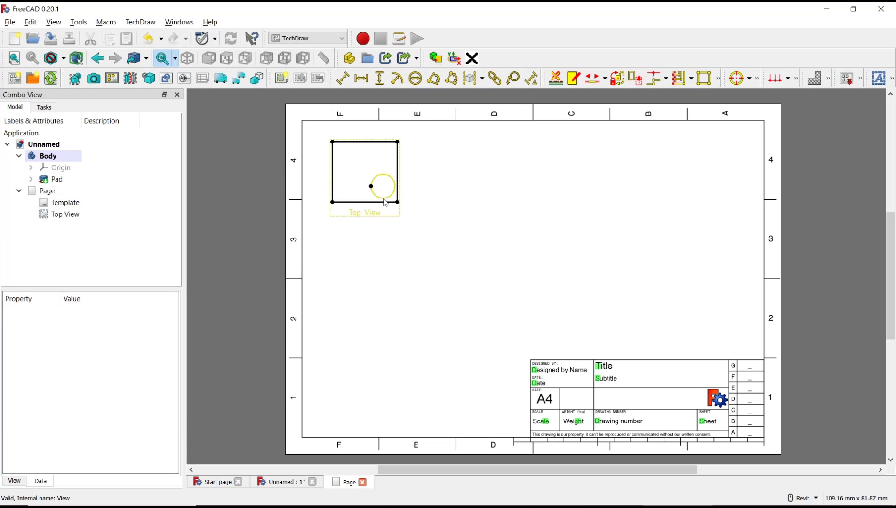
left_click_drag(382, 214, 386, 250)
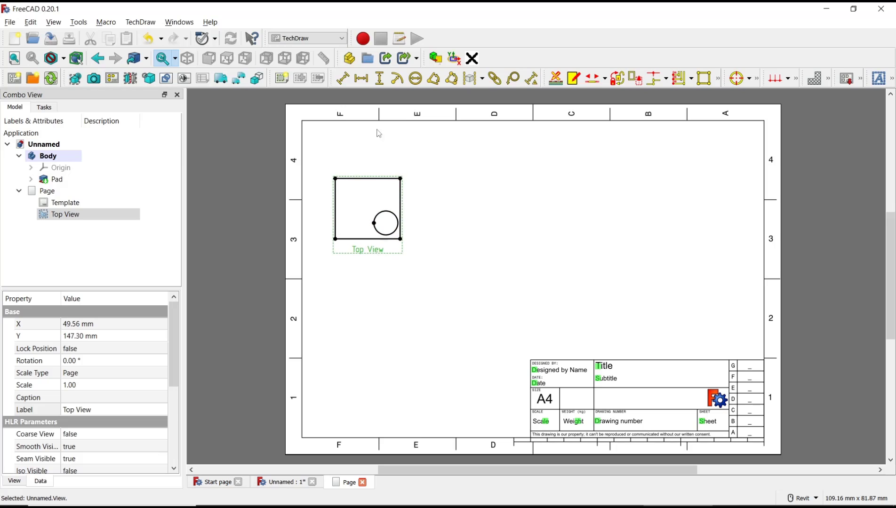
left_click(361, 78)
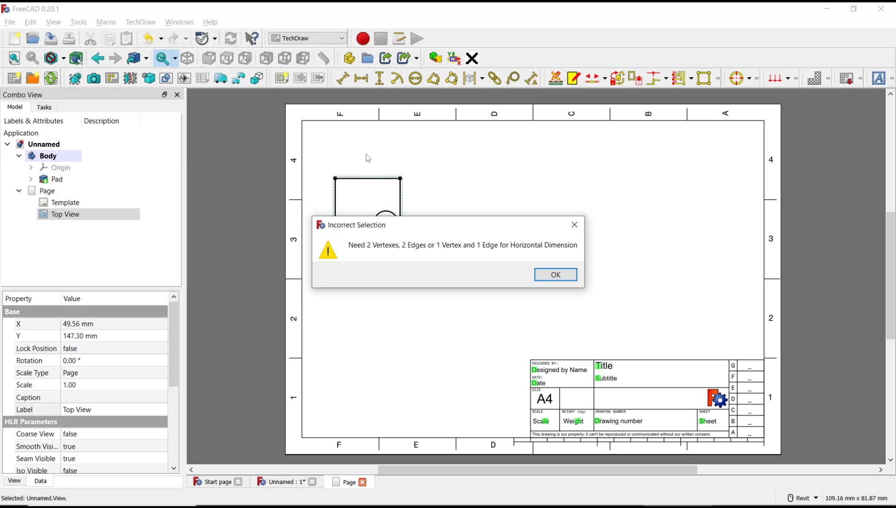
left_click(555, 275)
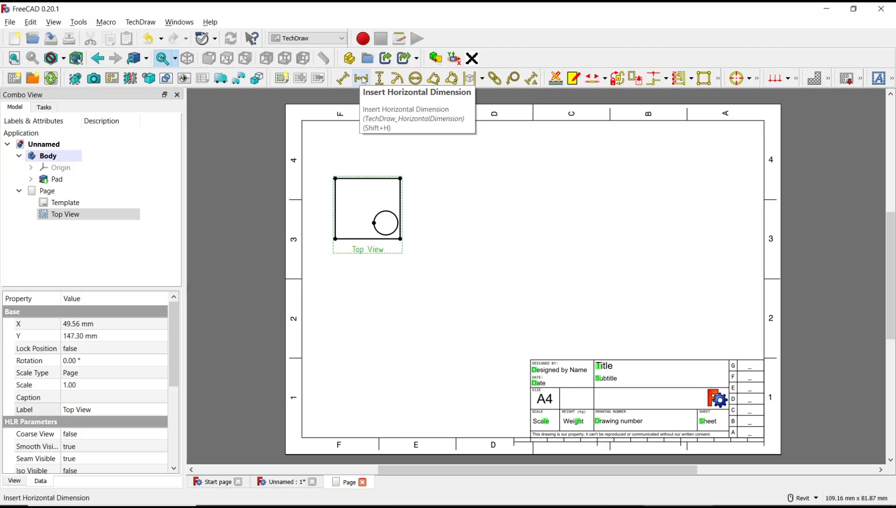
left_click(374, 179)
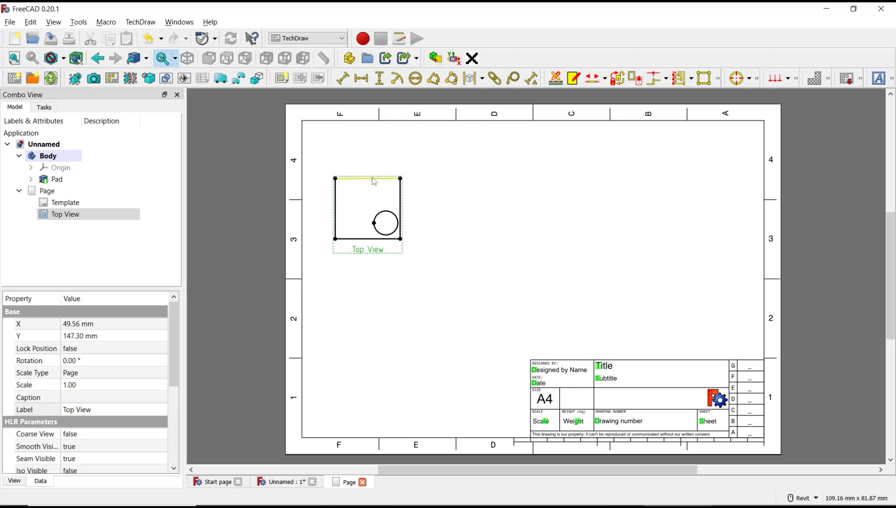
left_click(362, 78)
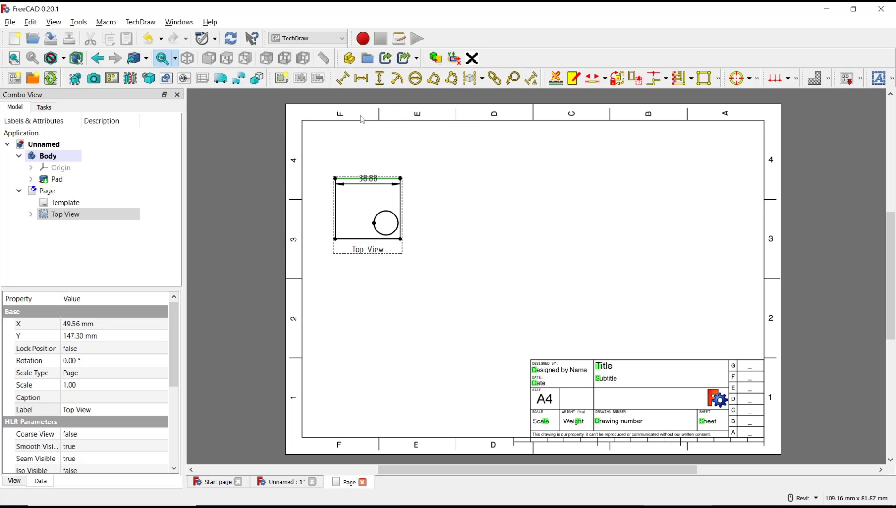
left_click_drag(369, 186, 369, 165)
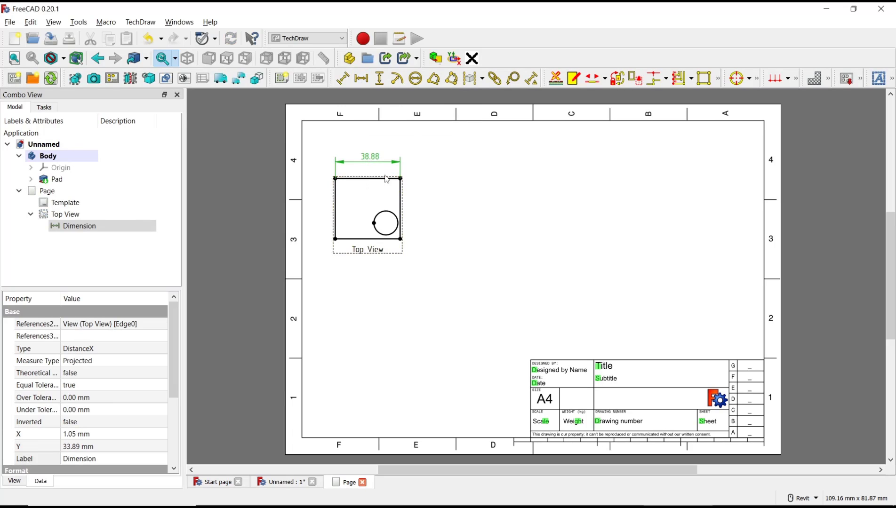
middle_click_drag(426, 210, 439, 211)
Add a 36.21 vertical dimension to the left edge, placed left of the view.
left_click(349, 198)
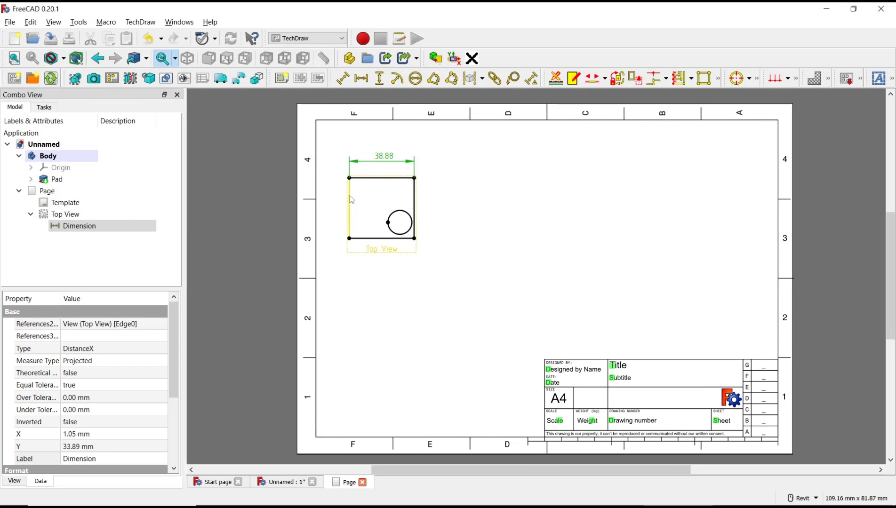
left_click(378, 80)
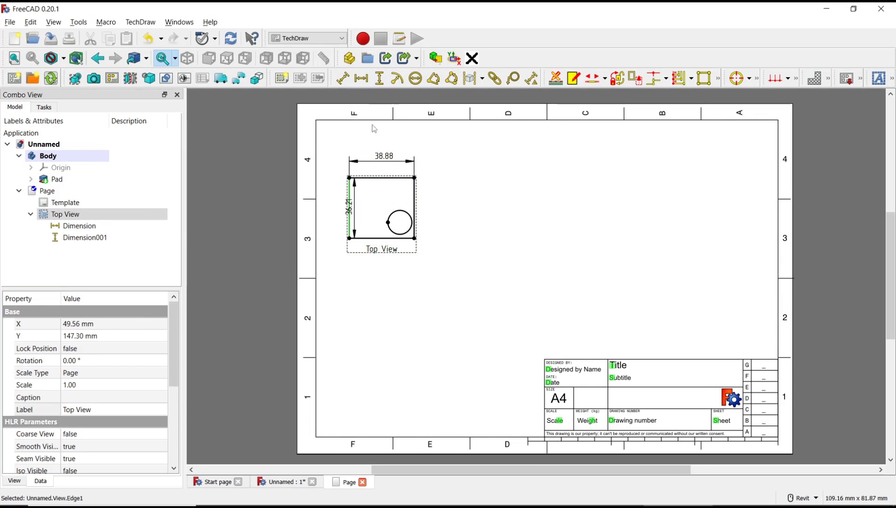
left_click_drag(354, 210, 344, 217)
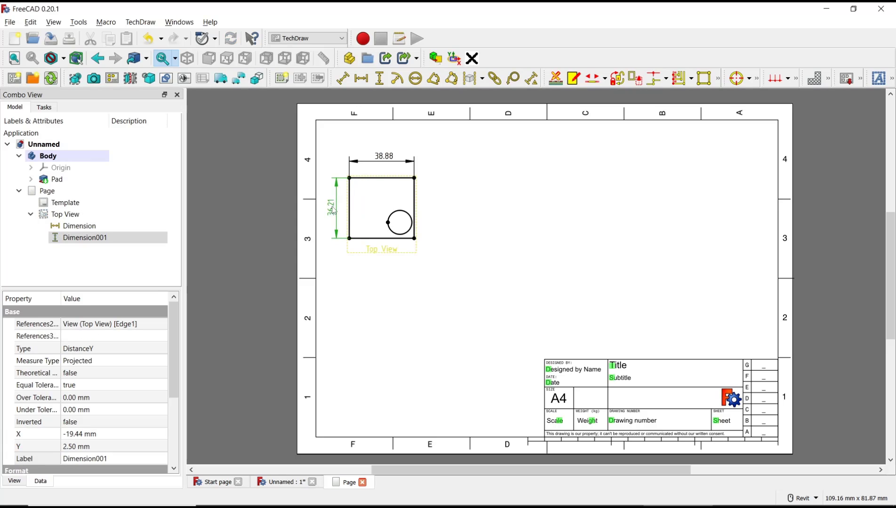
left_click(517, 227)
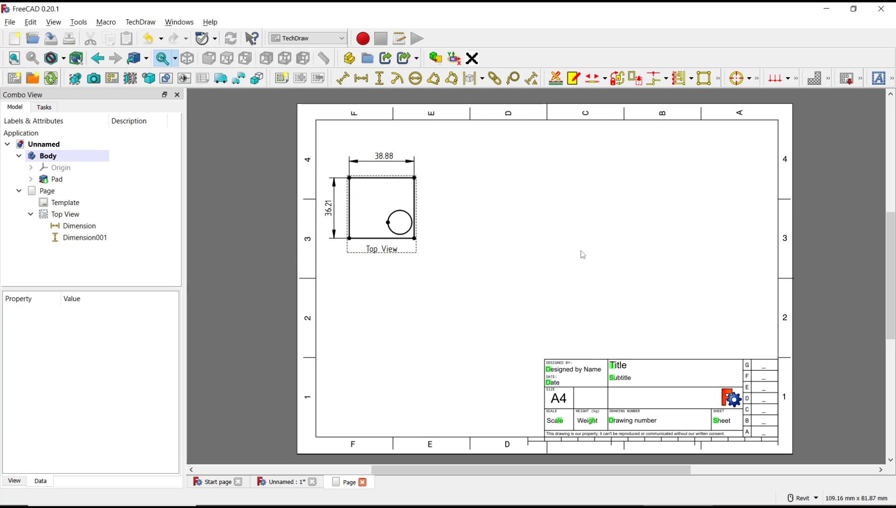
middle_click_drag(582, 254, 527, 254)
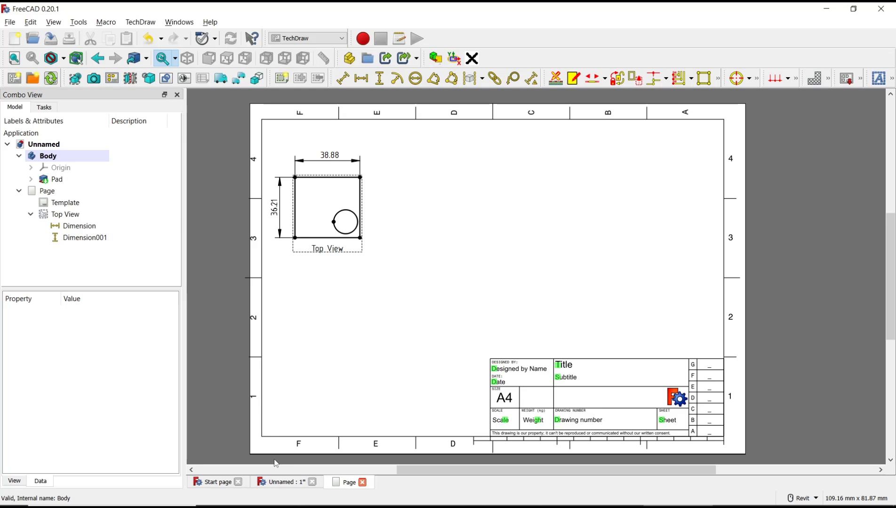
Select the part's Body in the model tree as the source for new views.
left_click(279, 481)
left_click(569, 297)
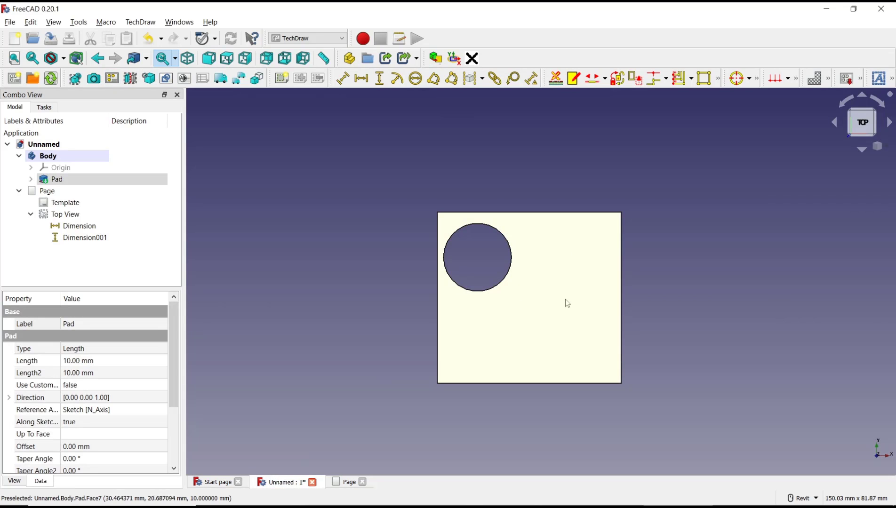
left_click(344, 482)
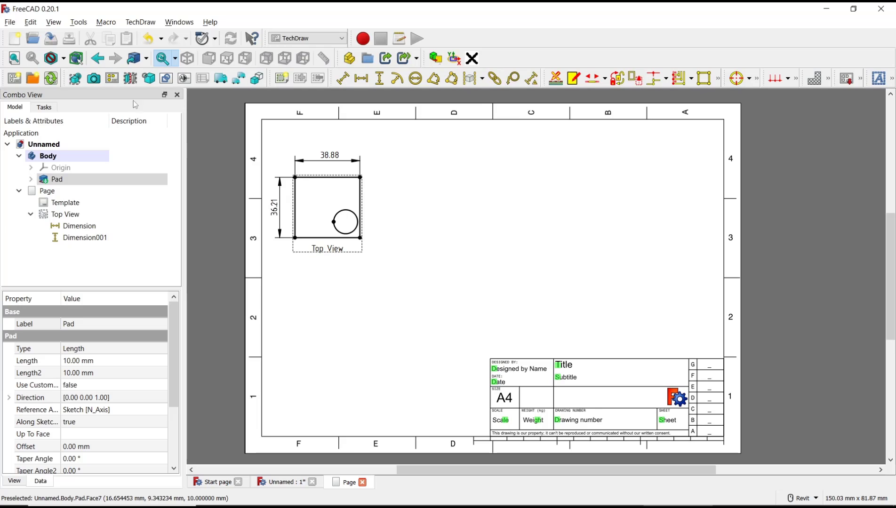
left_click(56, 159)
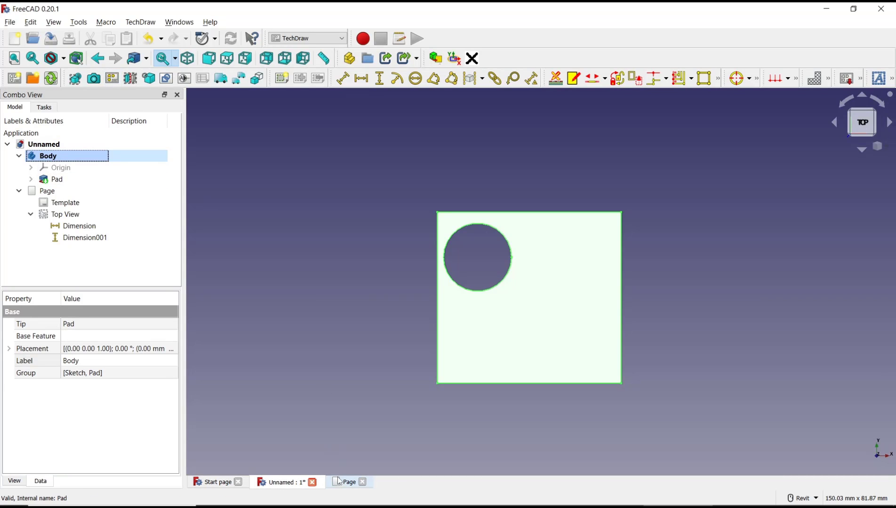
left_click(352, 486)
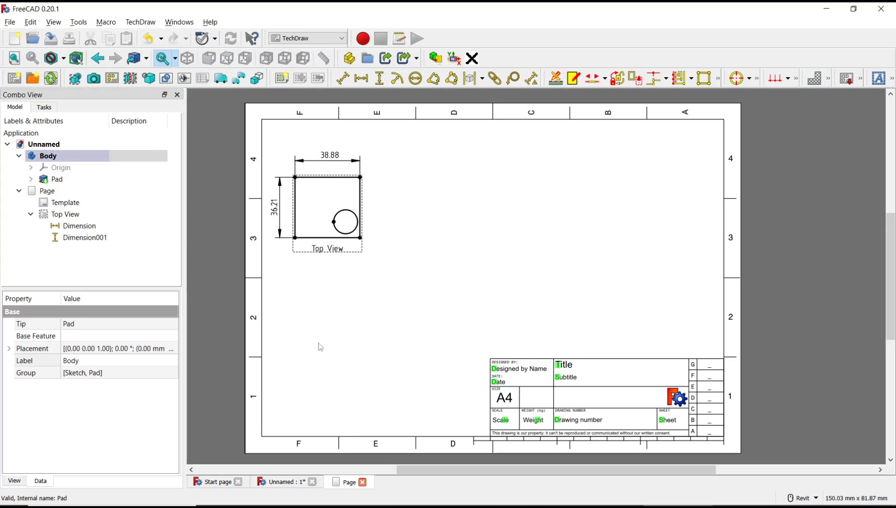
Insert a projection group of the Body with Front, Bottom and Right views.
left_click(112, 79)
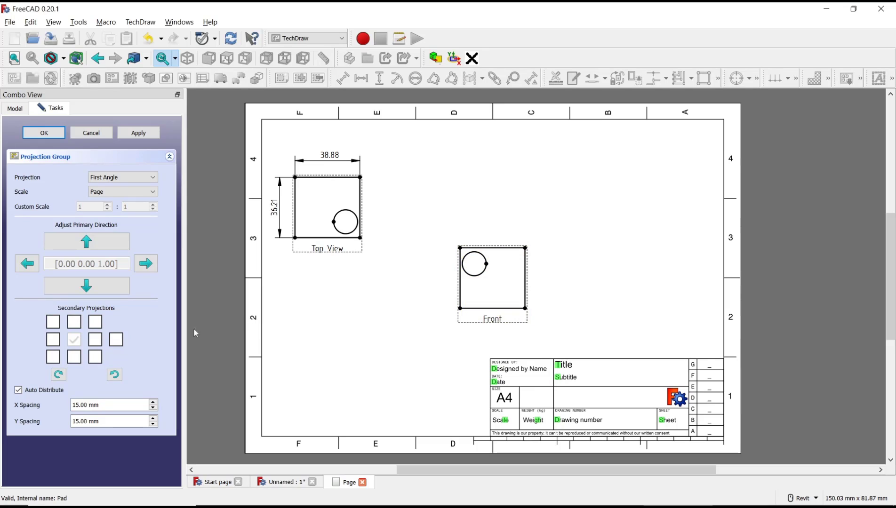
left_click(76, 325)
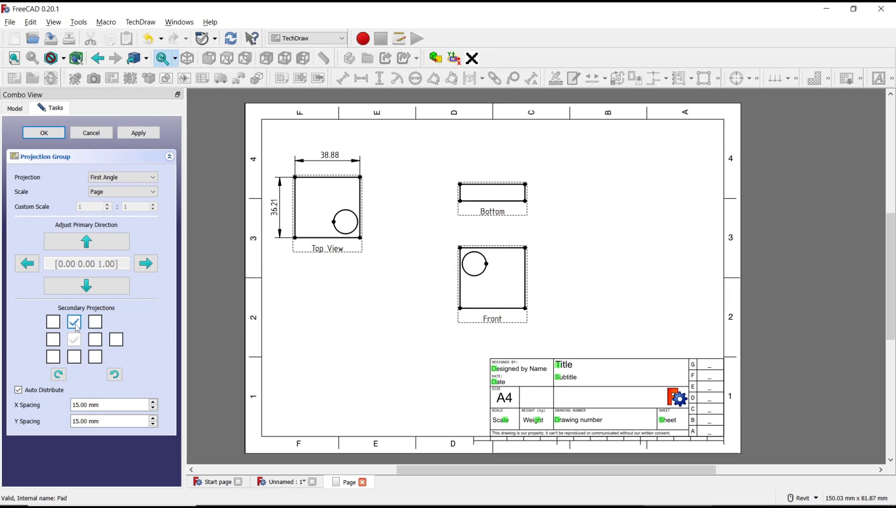
left_click(54, 340)
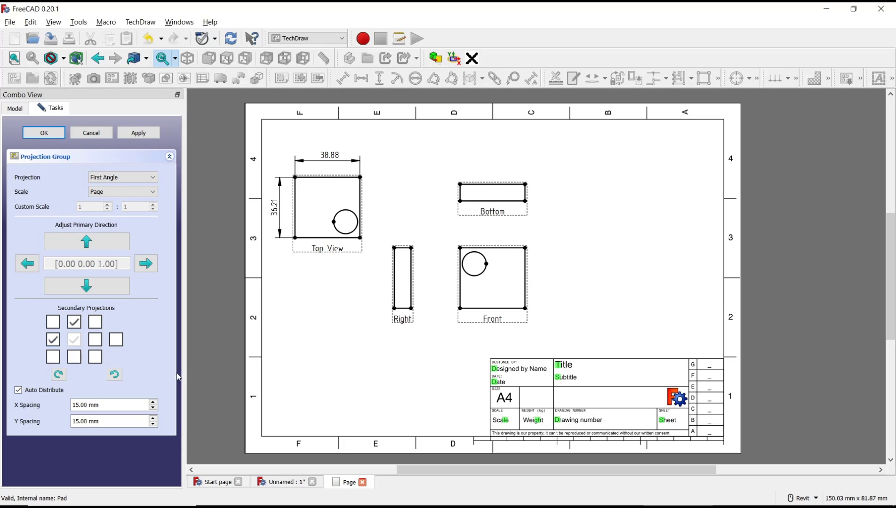
left_click(44, 133)
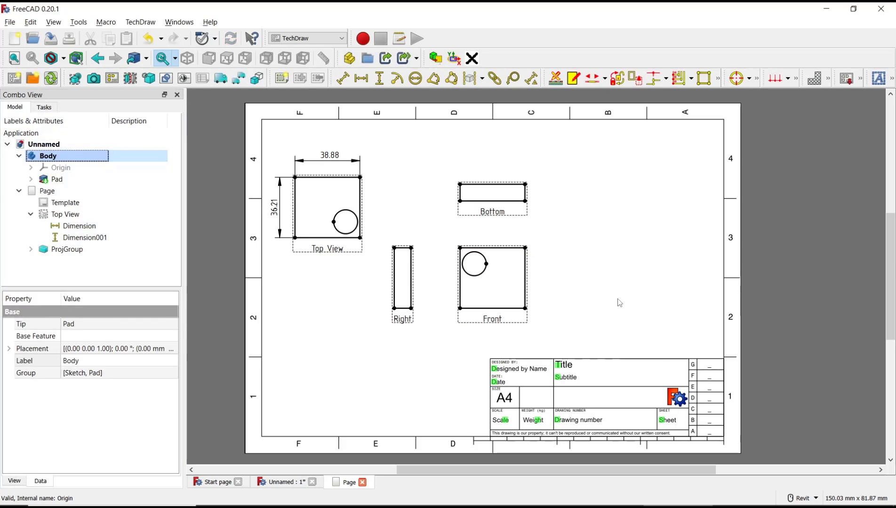
Move the projection group up-right and dimension the Right view's edge at 36.21.
left_click_drag(492, 322, 606, 311)
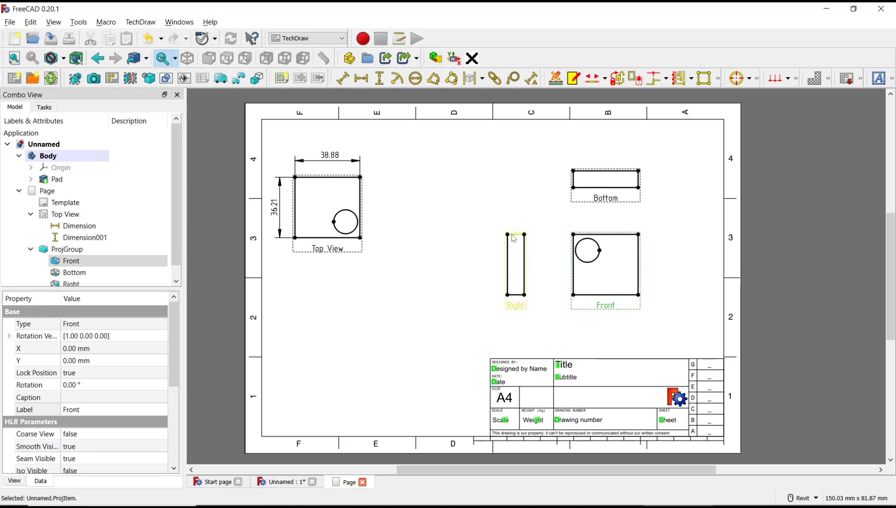
left_click(348, 80)
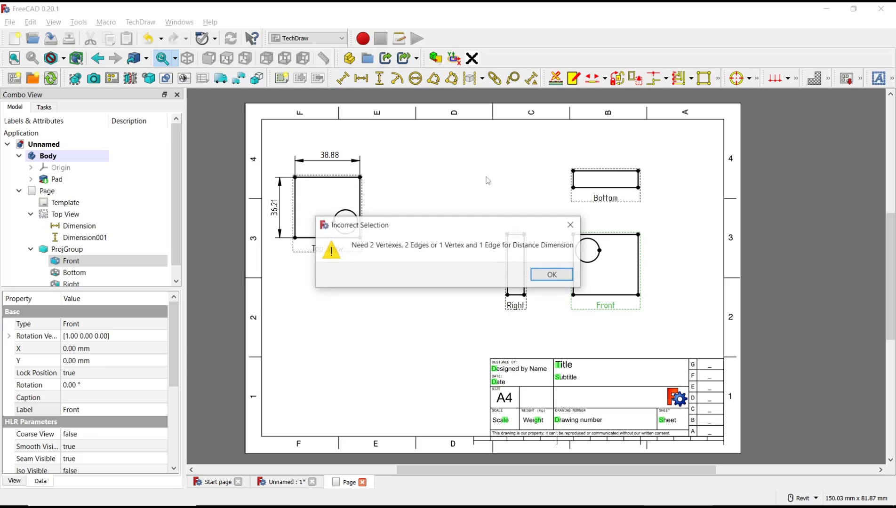
left_click(545, 280)
left_click(508, 261)
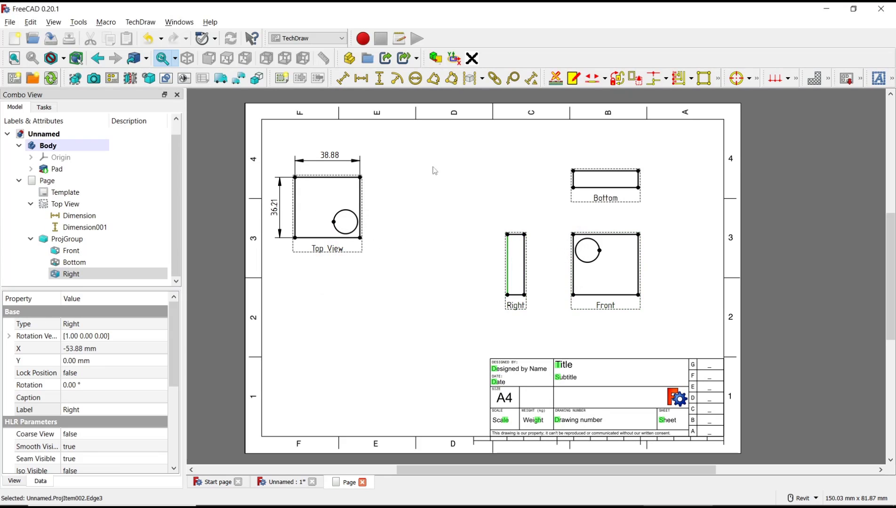
left_click(342, 78)
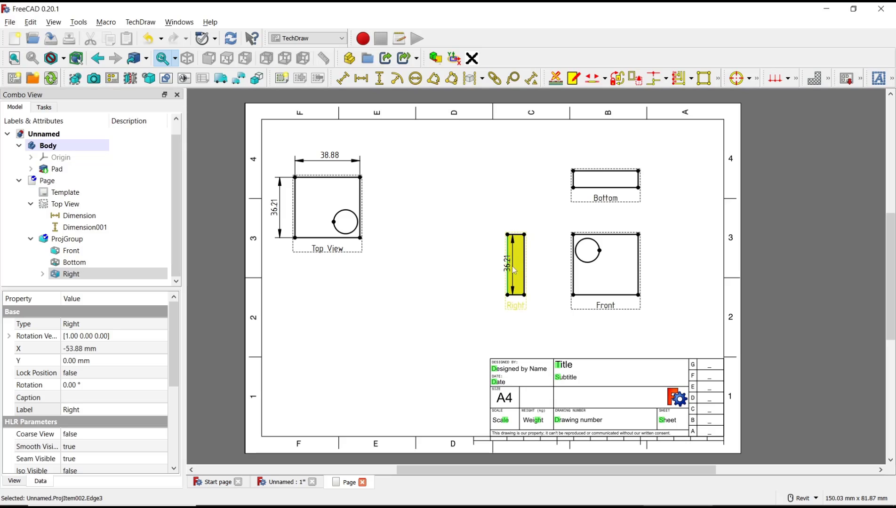
left_click_drag(514, 271, 491, 270)
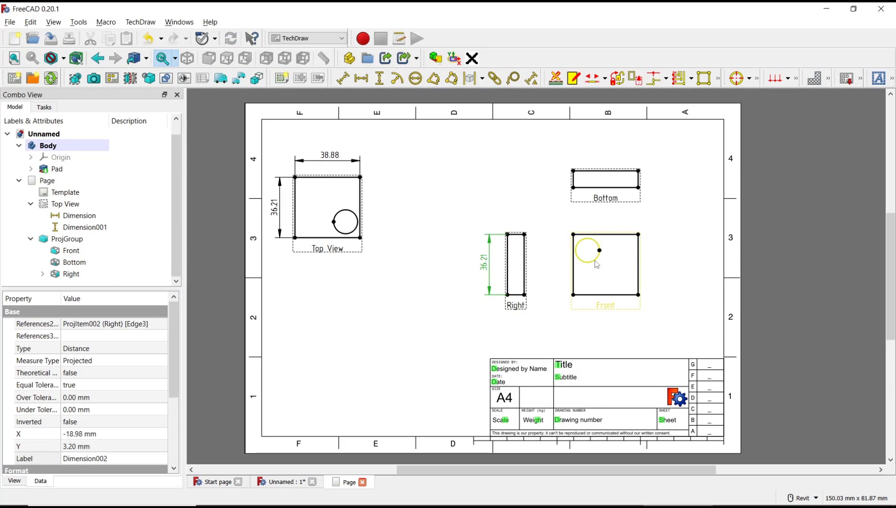
Add an R7.18 radius dimension to the Front view's circle at its upper right.
left_click(595, 263)
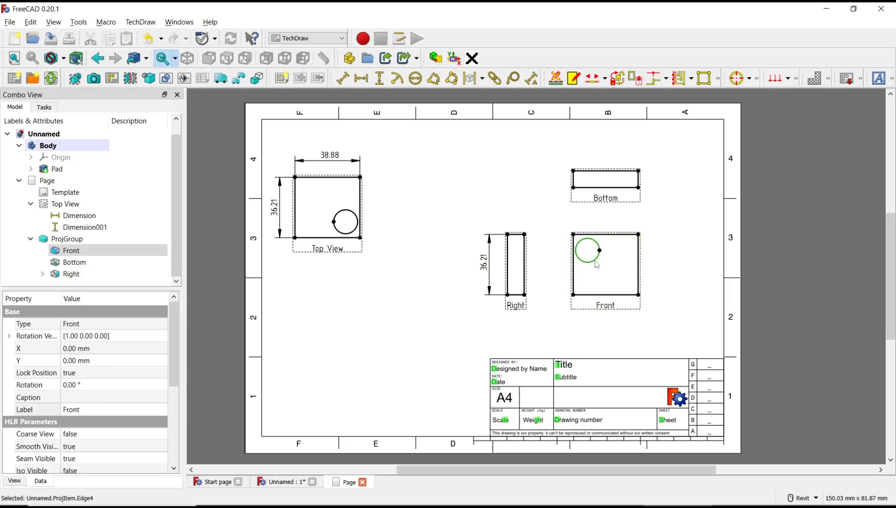
left_click(398, 79)
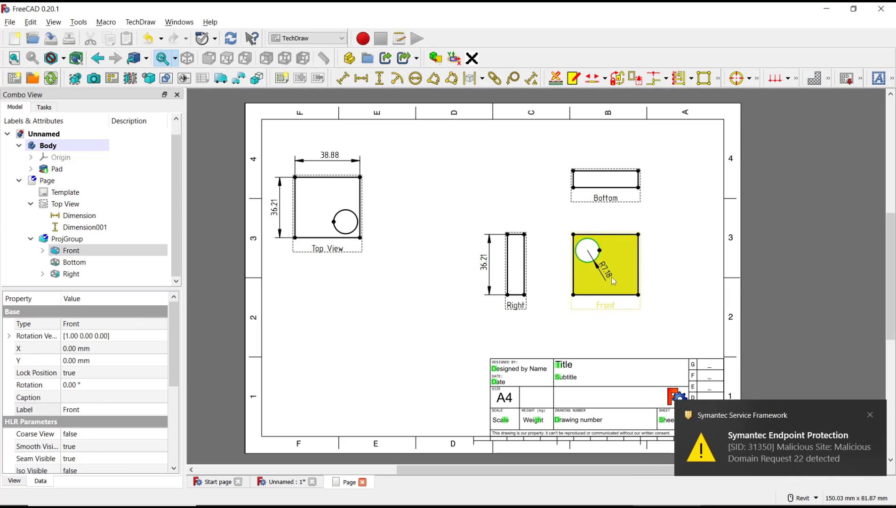
left_click_drag(610, 280, 666, 254)
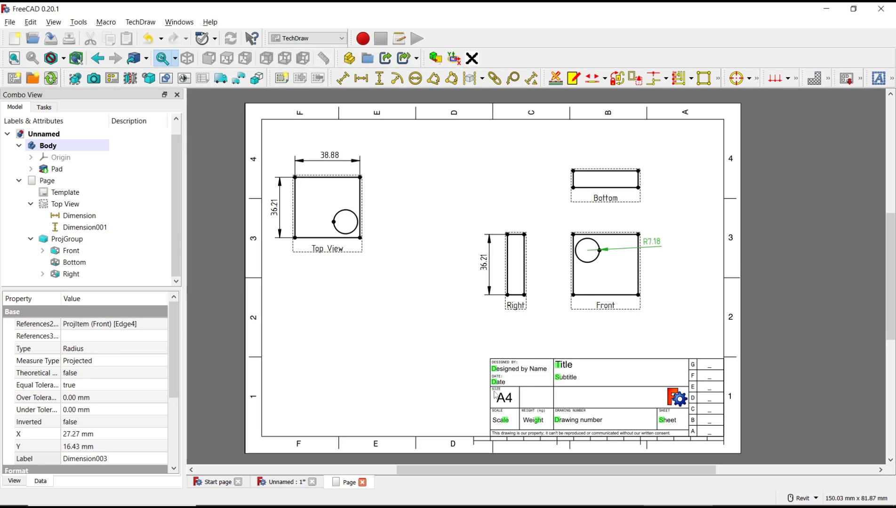
Enter the designer's name in the title block's Designed By field.
scroll(558, 411, "up", 2)
scroll(612, 396, "up", 1)
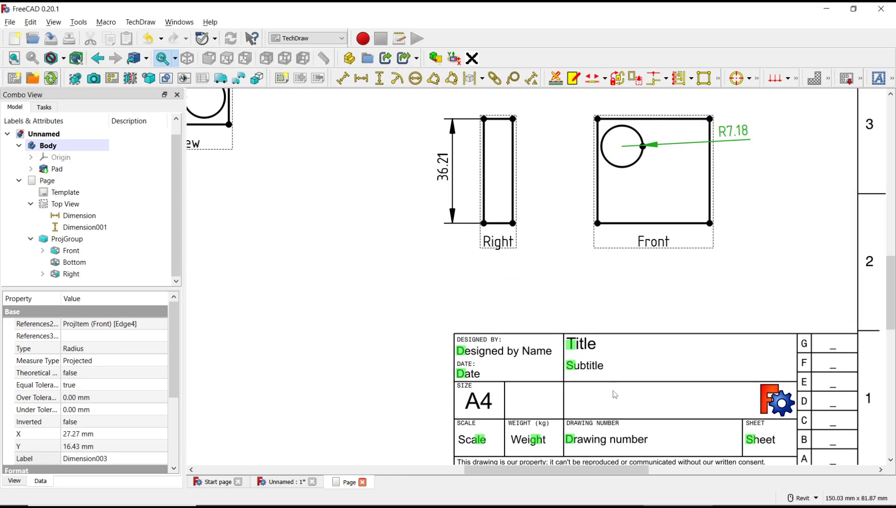
scroll(614, 393, "up", 1)
scroll(612, 331, "up", 1)
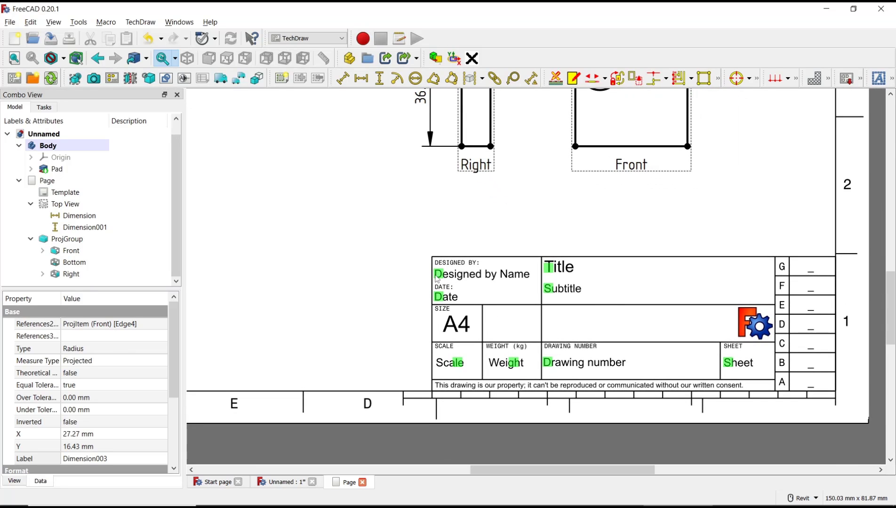
left_click(439, 276)
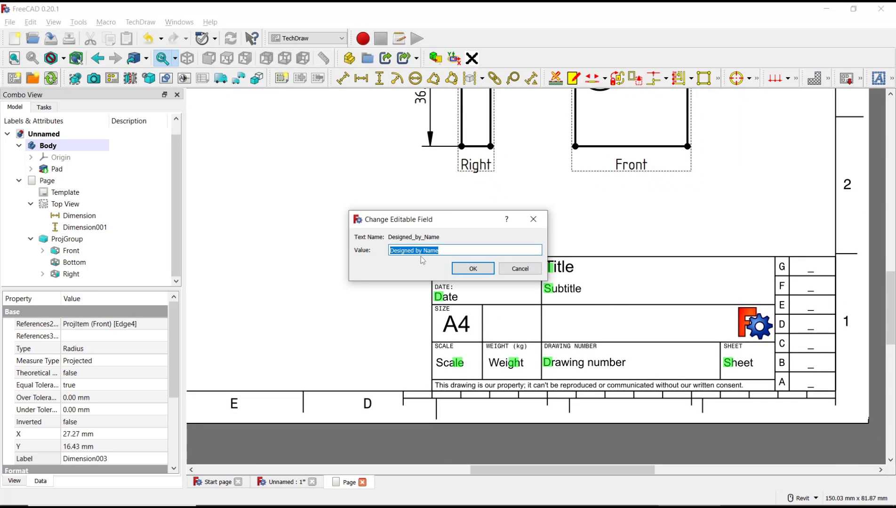
left_click_drag(463, 217, 504, 184)
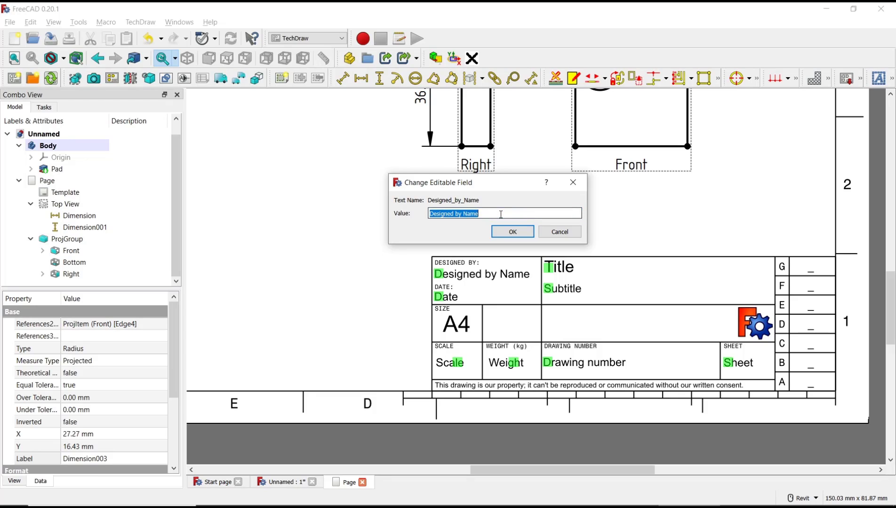
type("Mufasu")
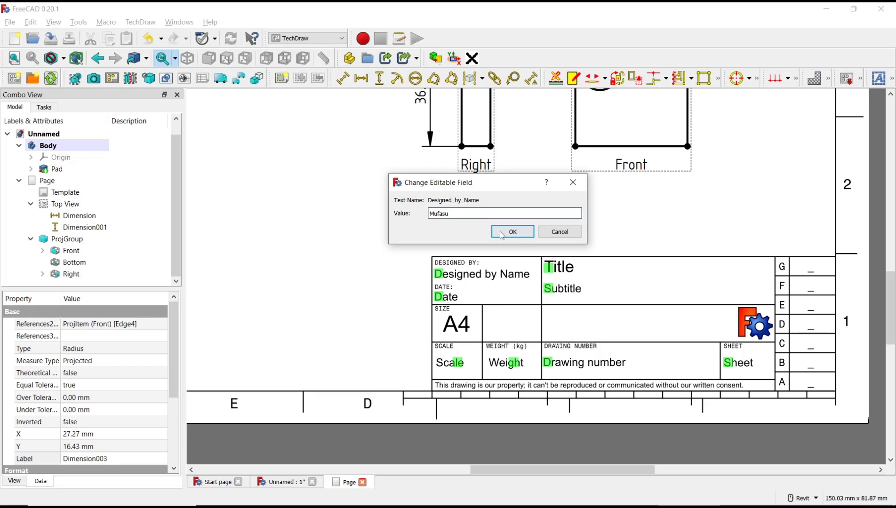
left_click(512, 231)
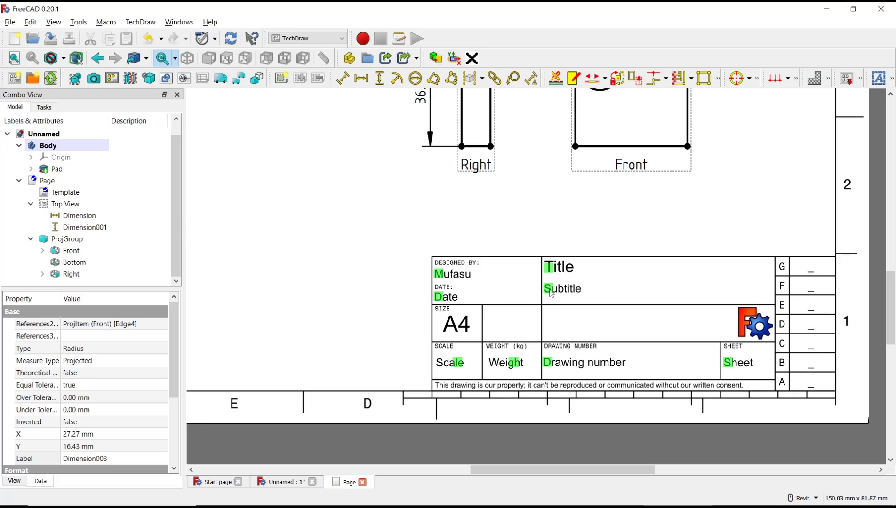
Set the title block's Subtitle field to 'Example'.
left_click(548, 289)
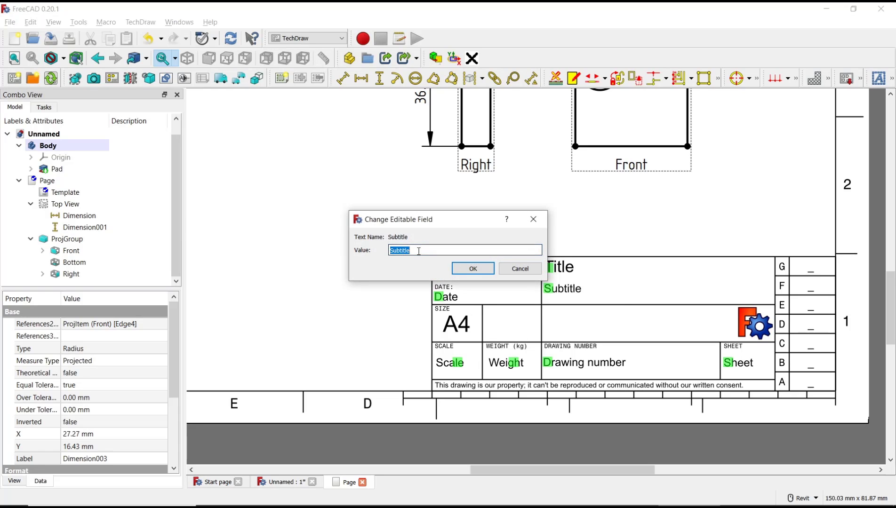
type("Example")
left_click(473, 268)
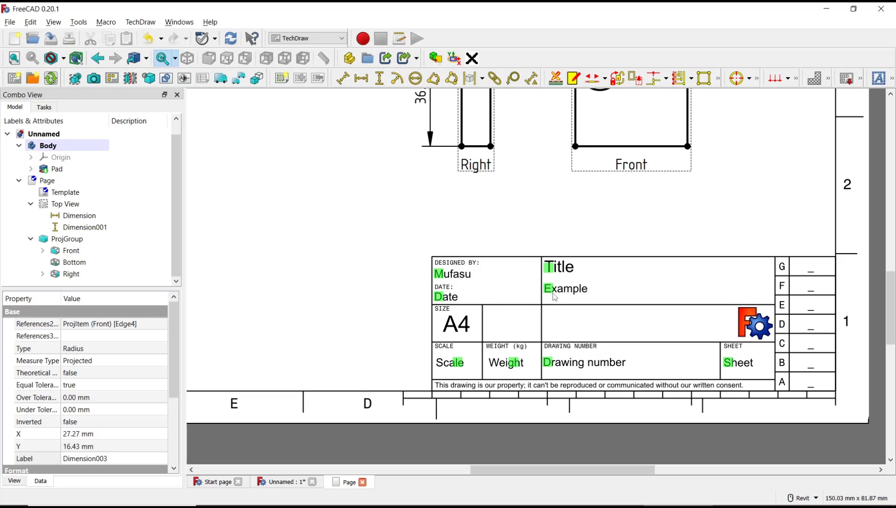
scroll(566, 269, "down", 3)
scroll(566, 269, "down", 2)
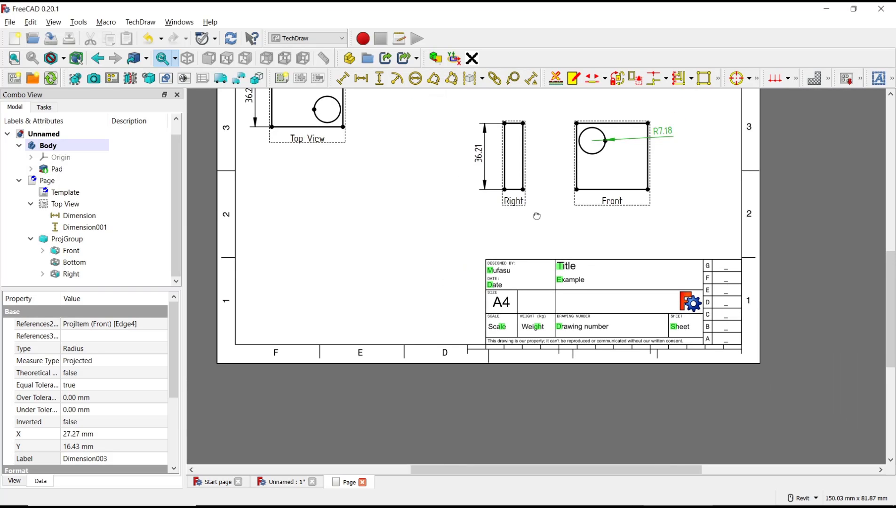
middle_click_drag(535, 214, 562, 326)
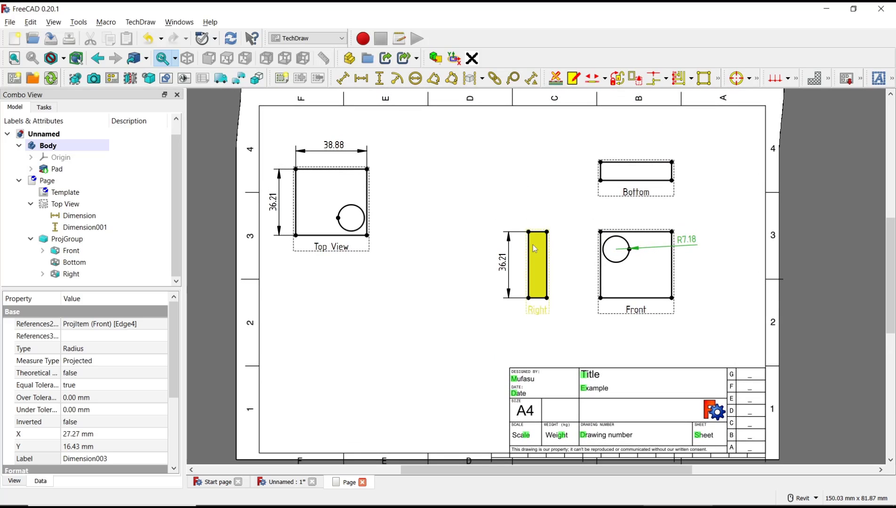